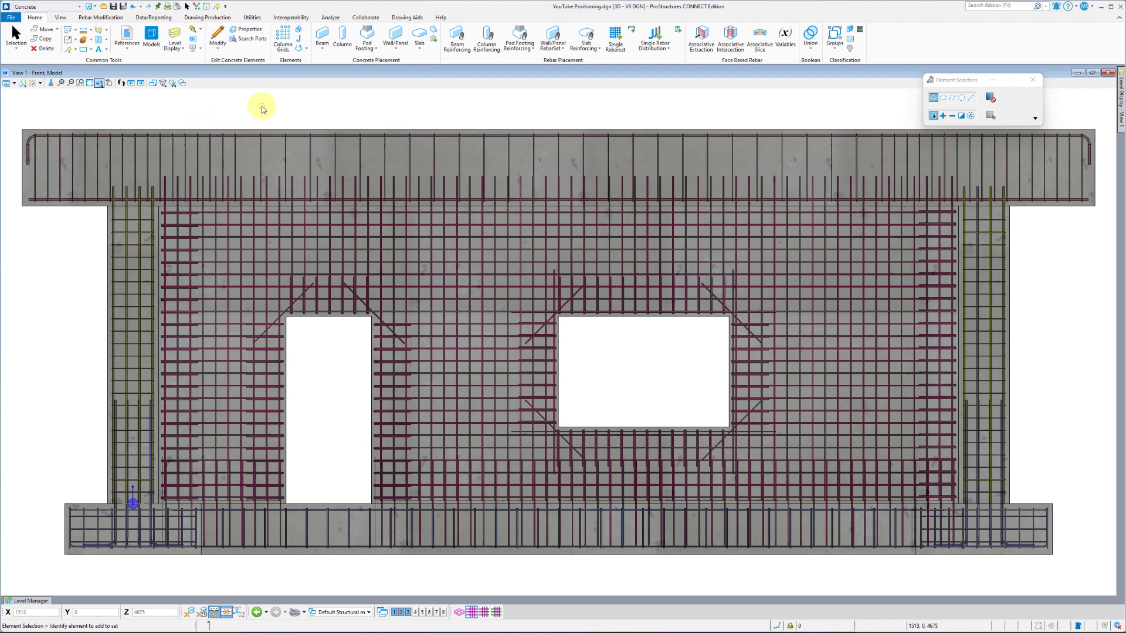
Step: Switch the ribbon to the Data/Reporting tools to reveal the Numbering, Marking group
mouse_move(392, 217)
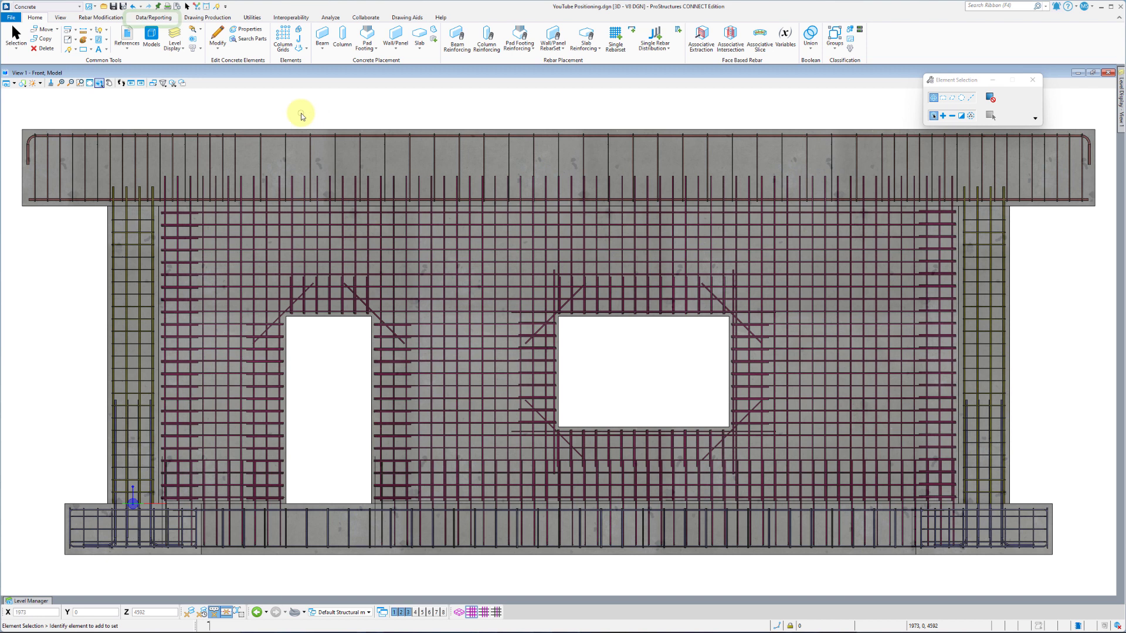
click(151, 21)
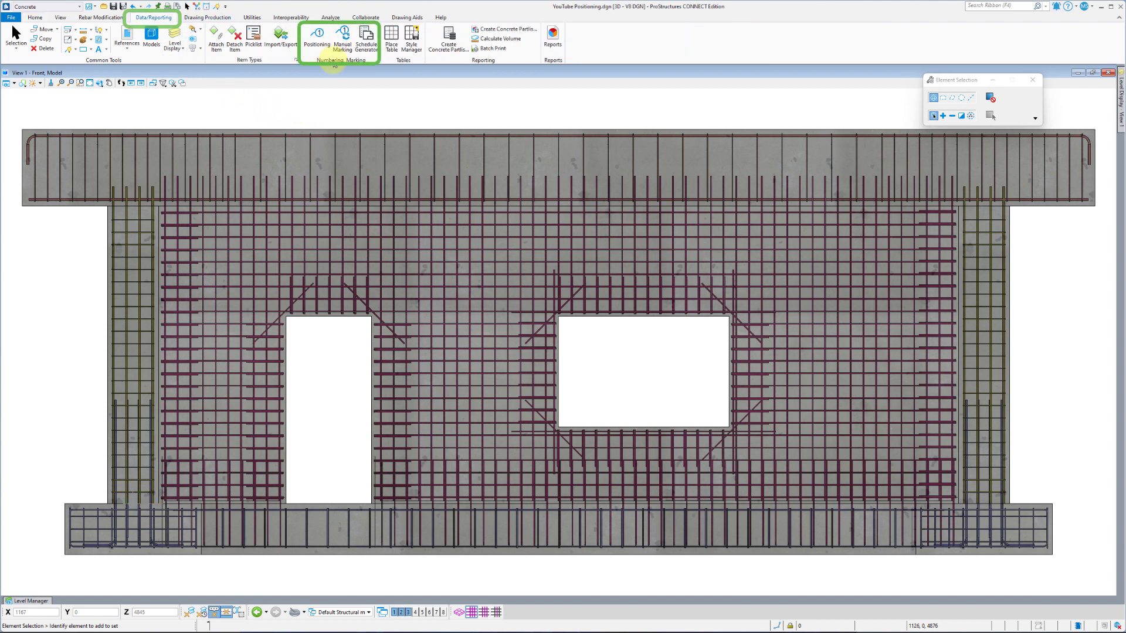
scroll(328, 65, down, 1)
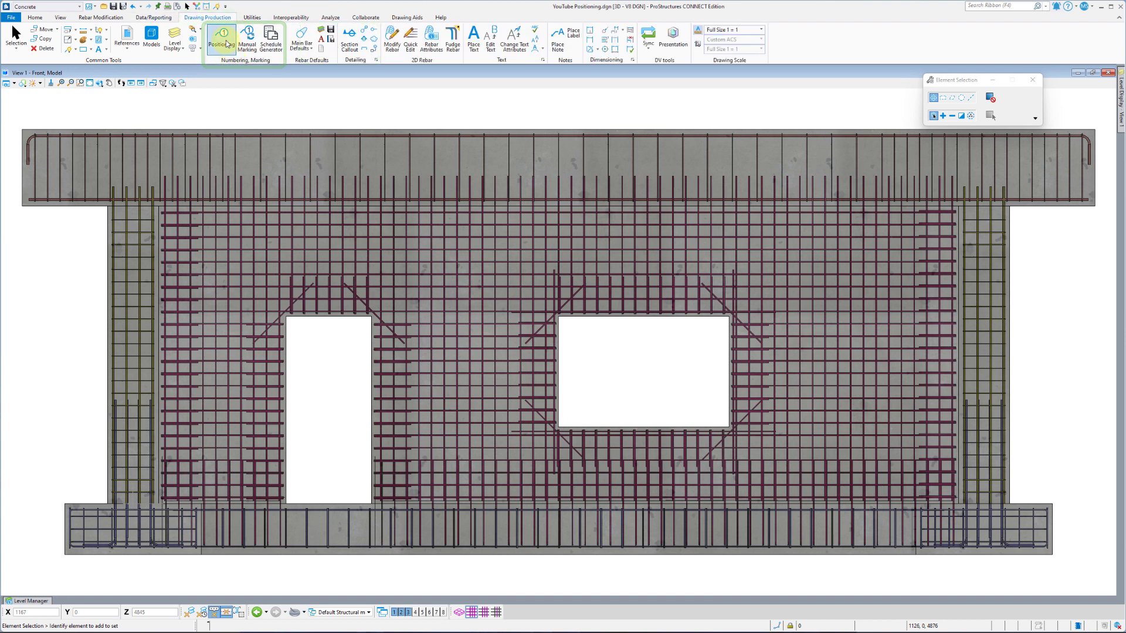
Step: Open Positioning with Numerical type and All parts filter, and reset counters so Next is 1
click(226, 42)
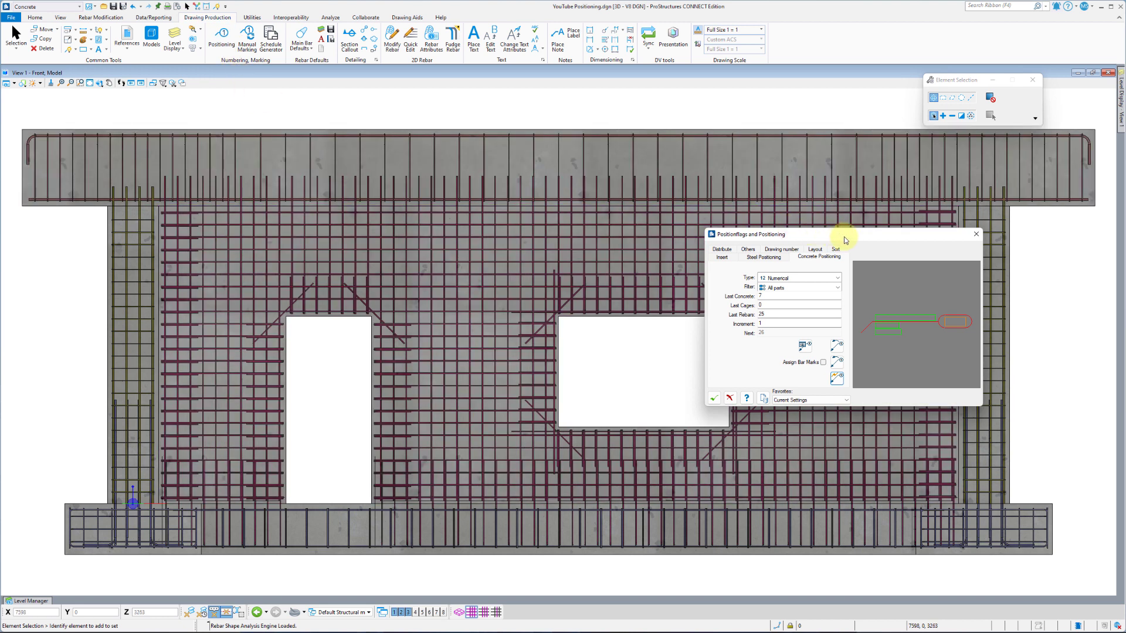
click(839, 278)
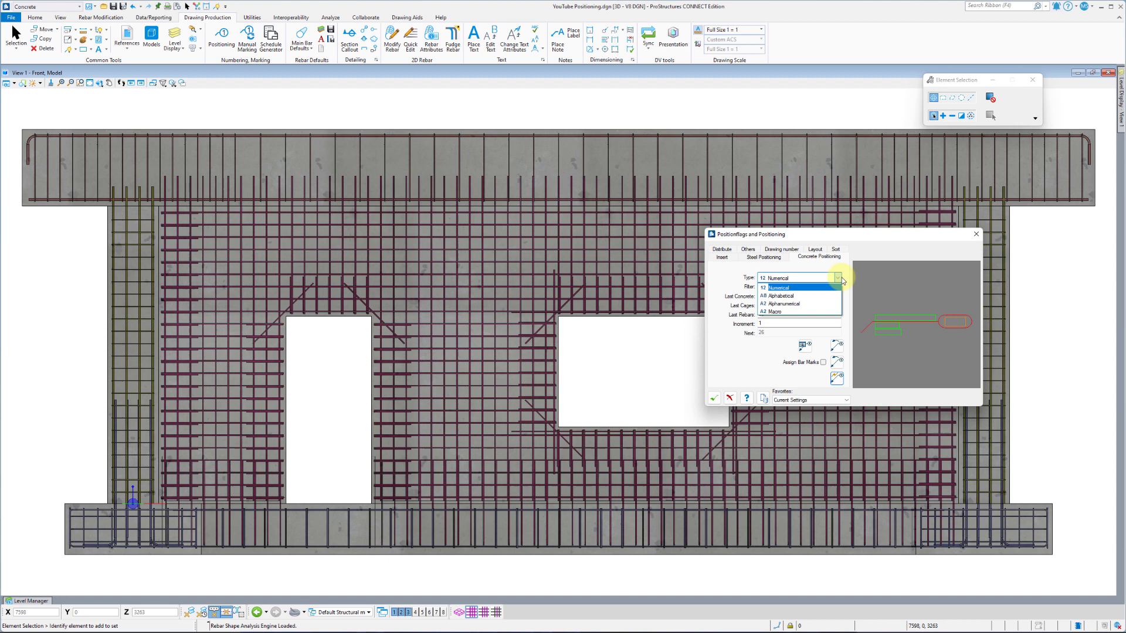
click(846, 273)
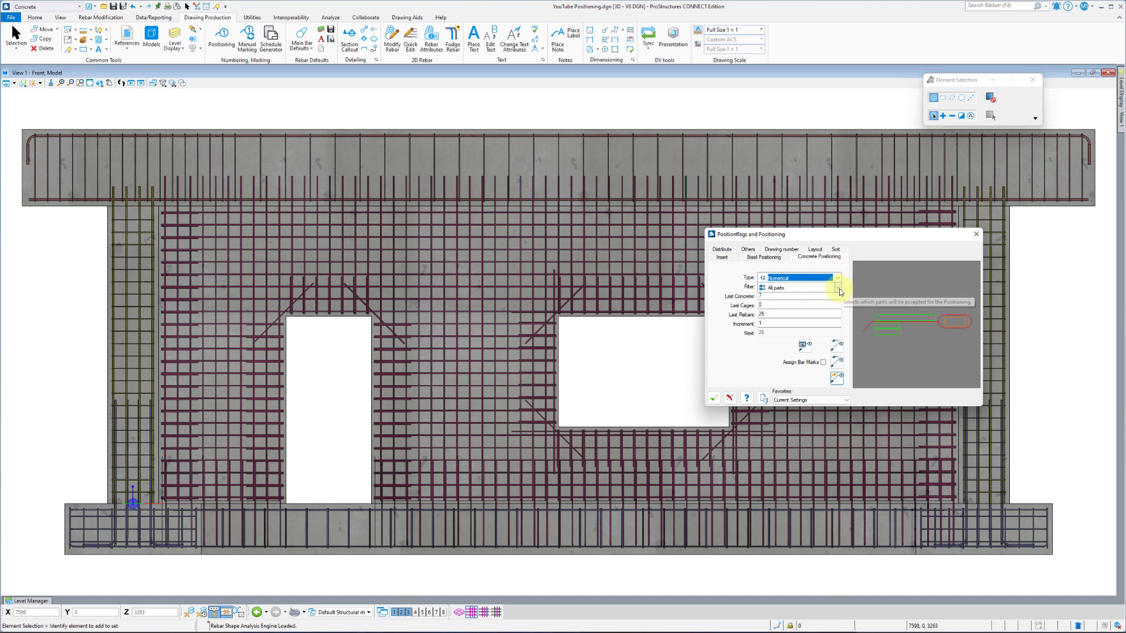
click(838, 289)
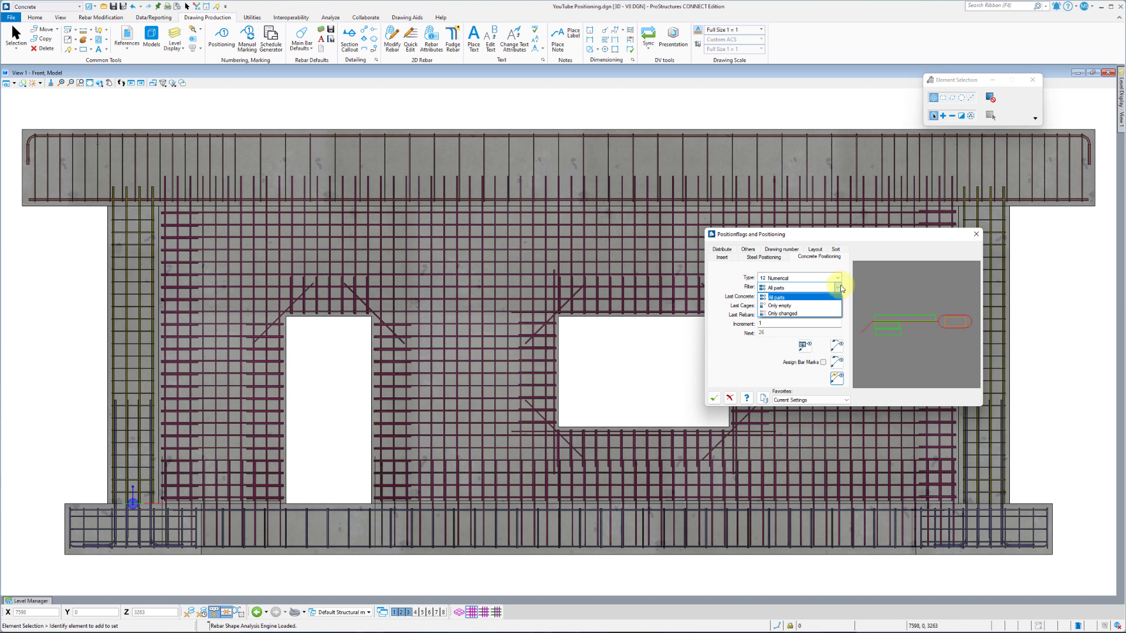
click(846, 287)
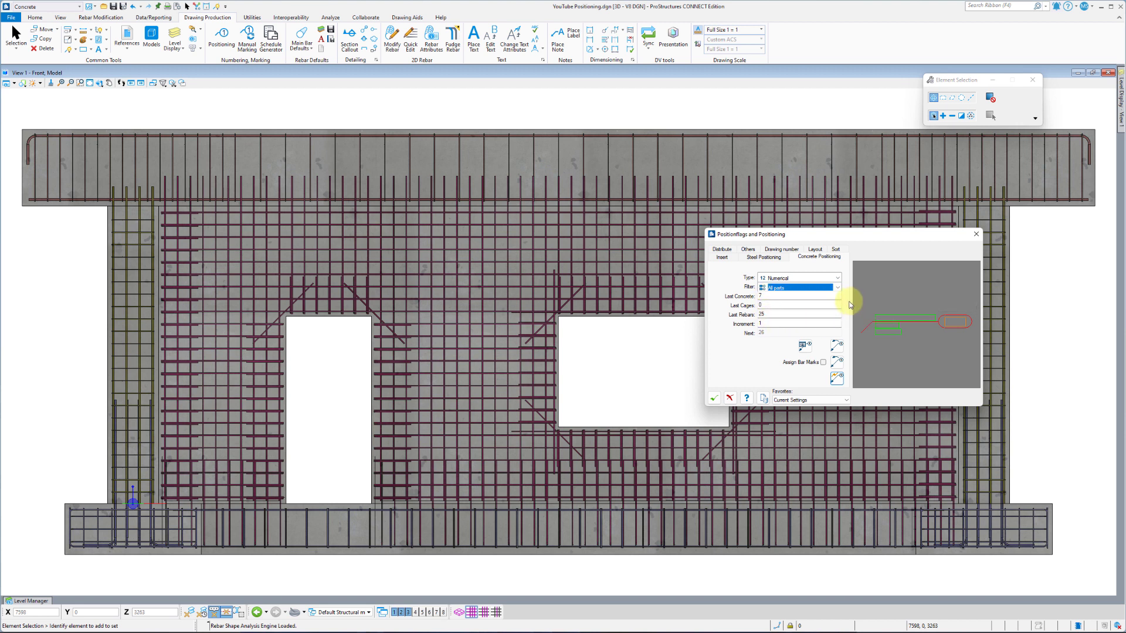
click(838, 349)
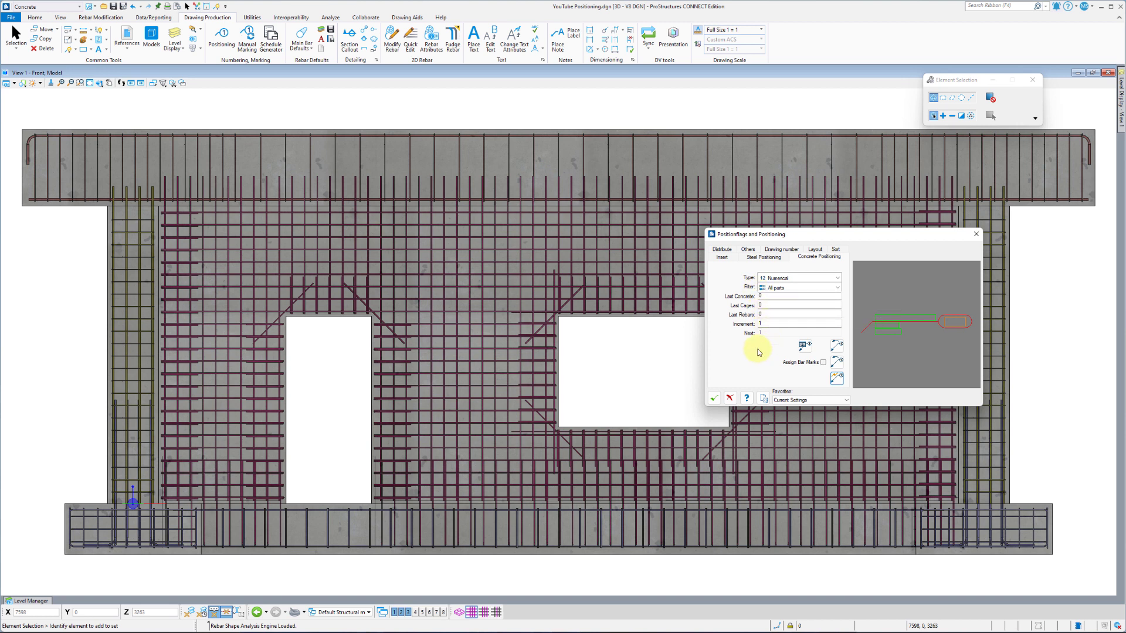
click(805, 350)
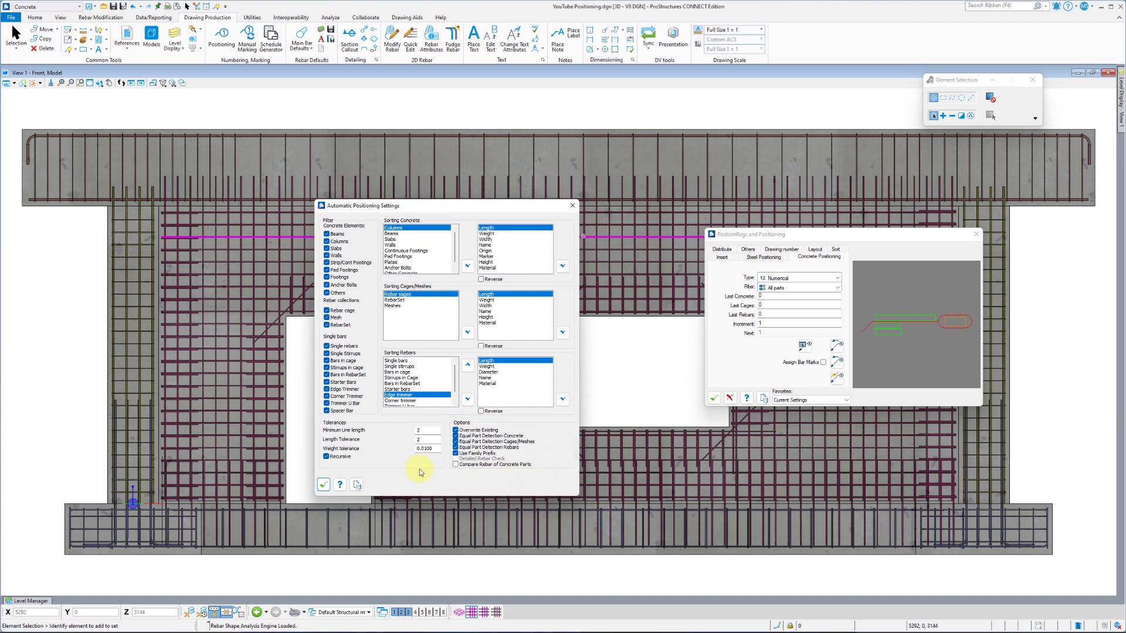
click(323, 486)
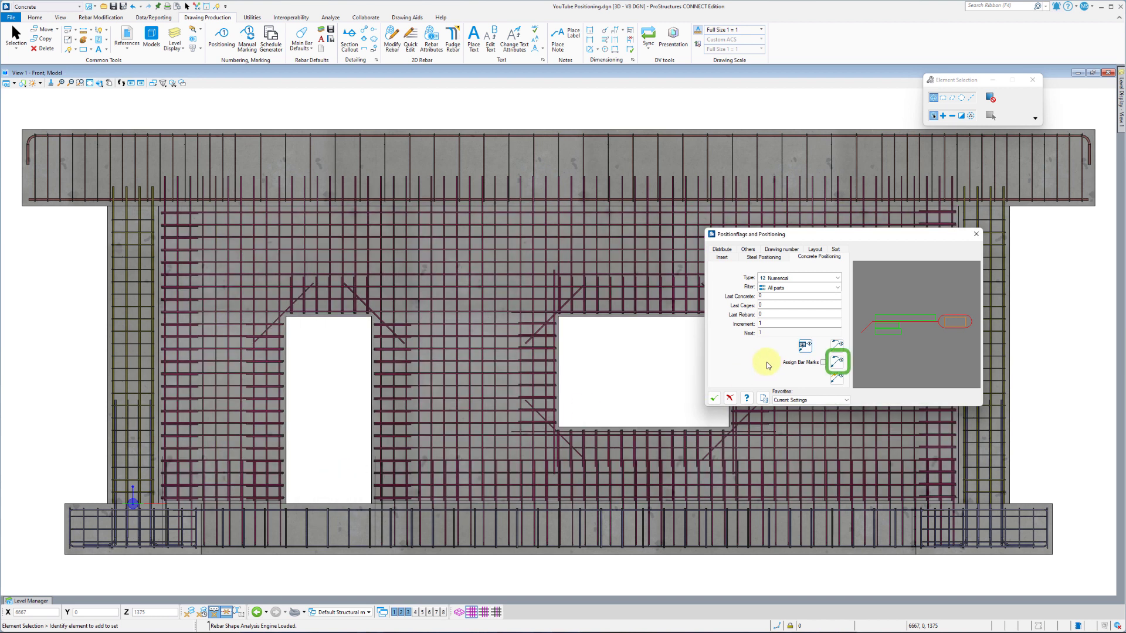
Step: Load RebarShapes_BS8666_2005.rsf as the shape definition file in Bar Factory Settings
click(842, 366)
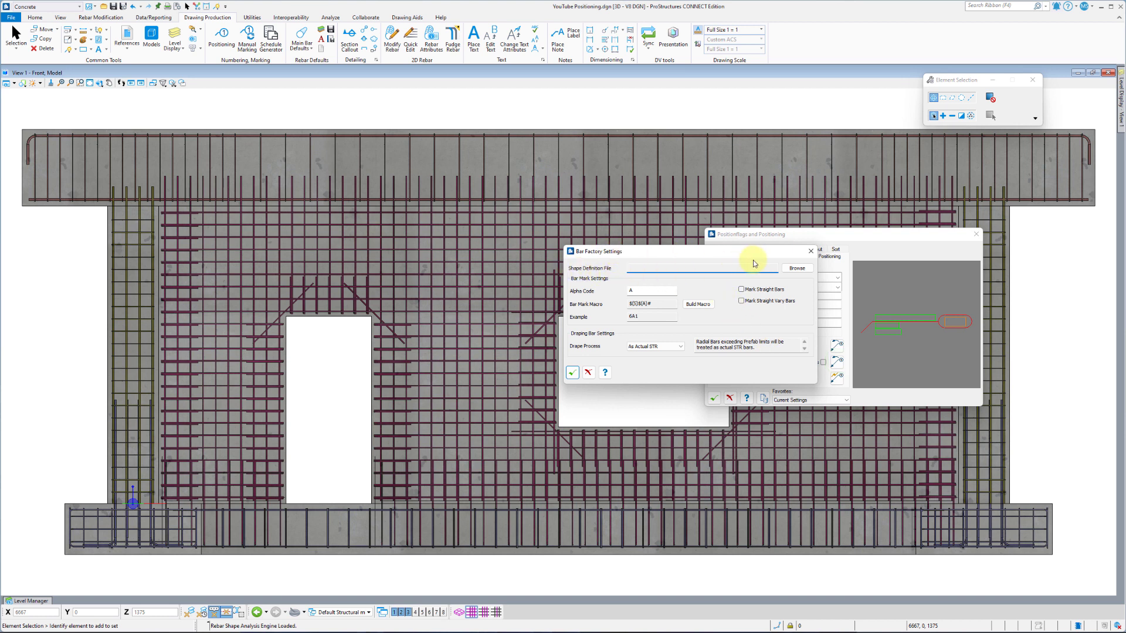
click(796, 271)
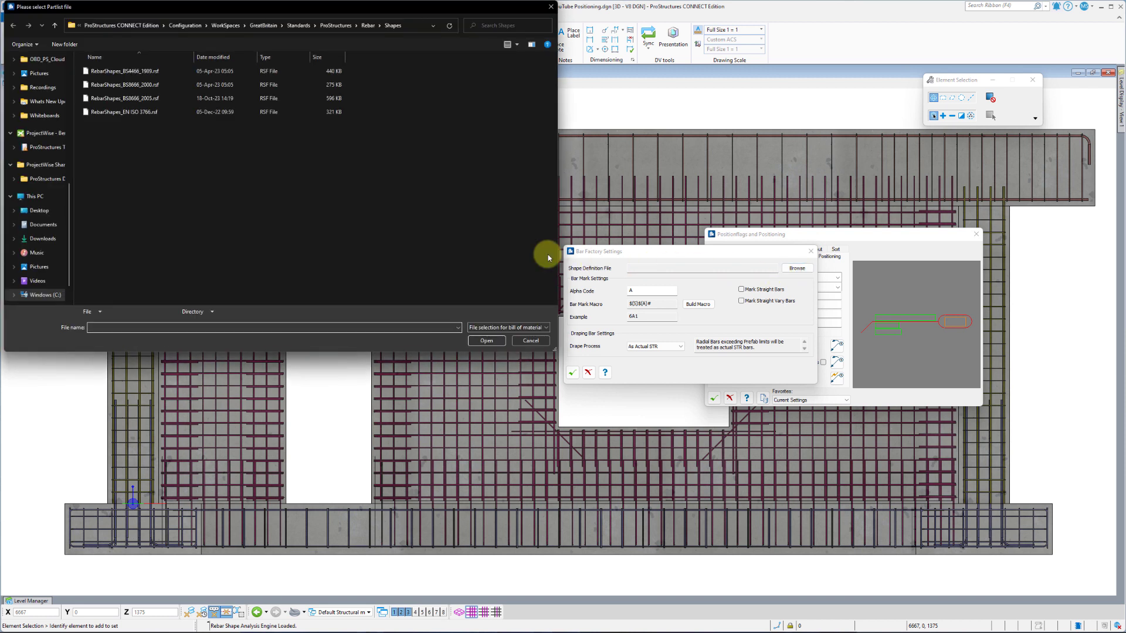
click(114, 98)
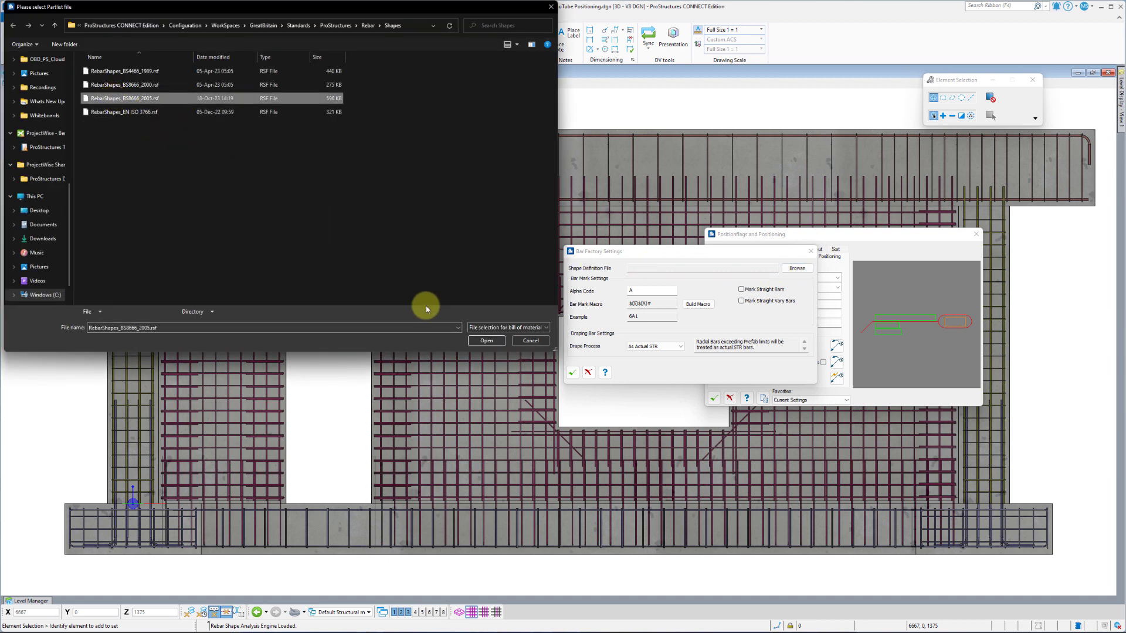
click(473, 341)
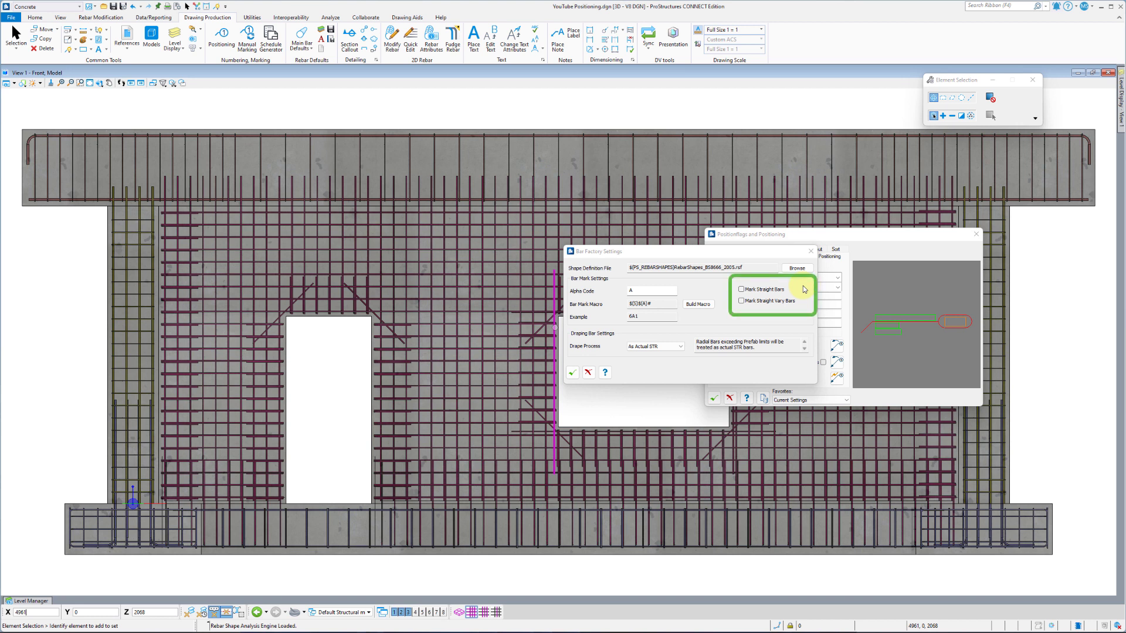
Step: Enable Mark Straight Bars and Mark Straight Vary Bars, and select the Alpha Code value A
click(741, 290)
click(741, 301)
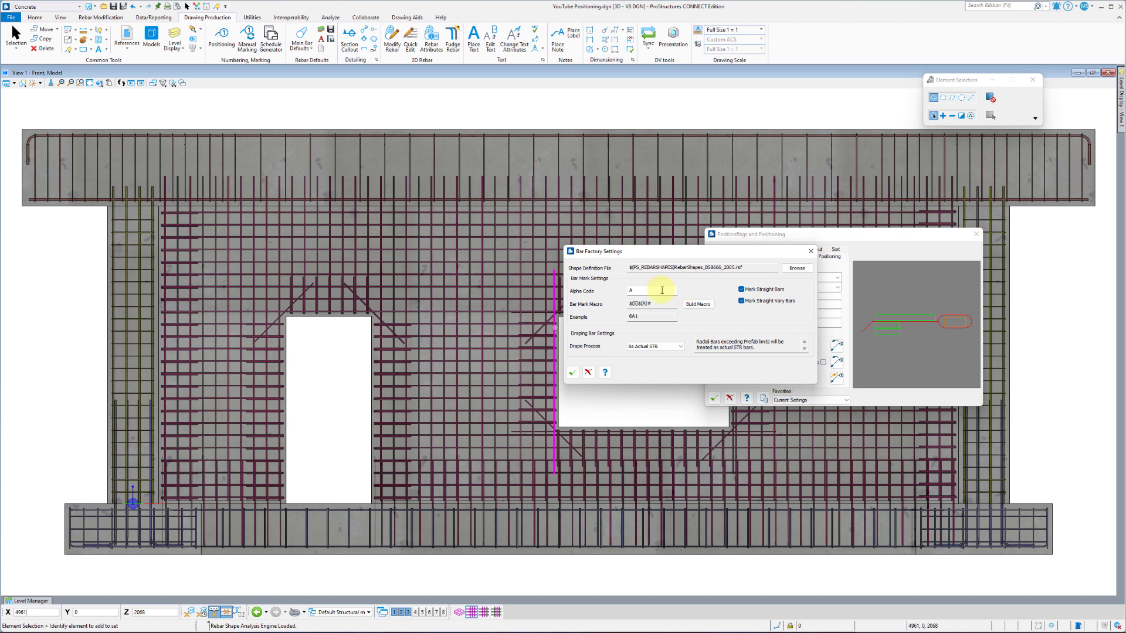
drag(656, 291, 623, 290)
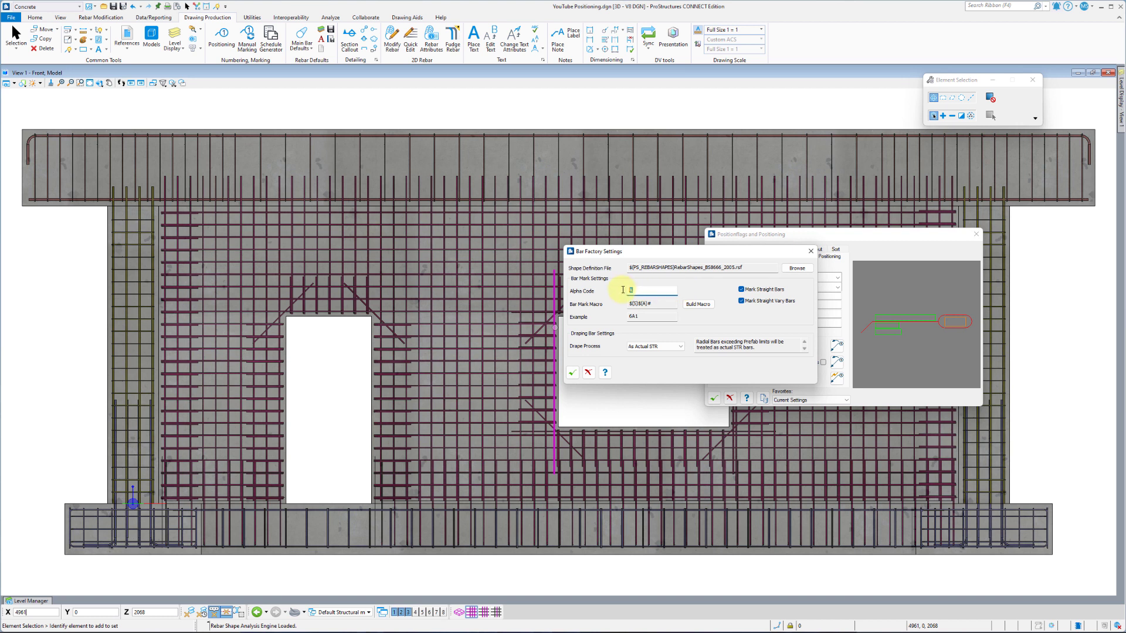
Step: Set the bar mark macro to # with preceding zeros, giving bar mark example 001
click(697, 304)
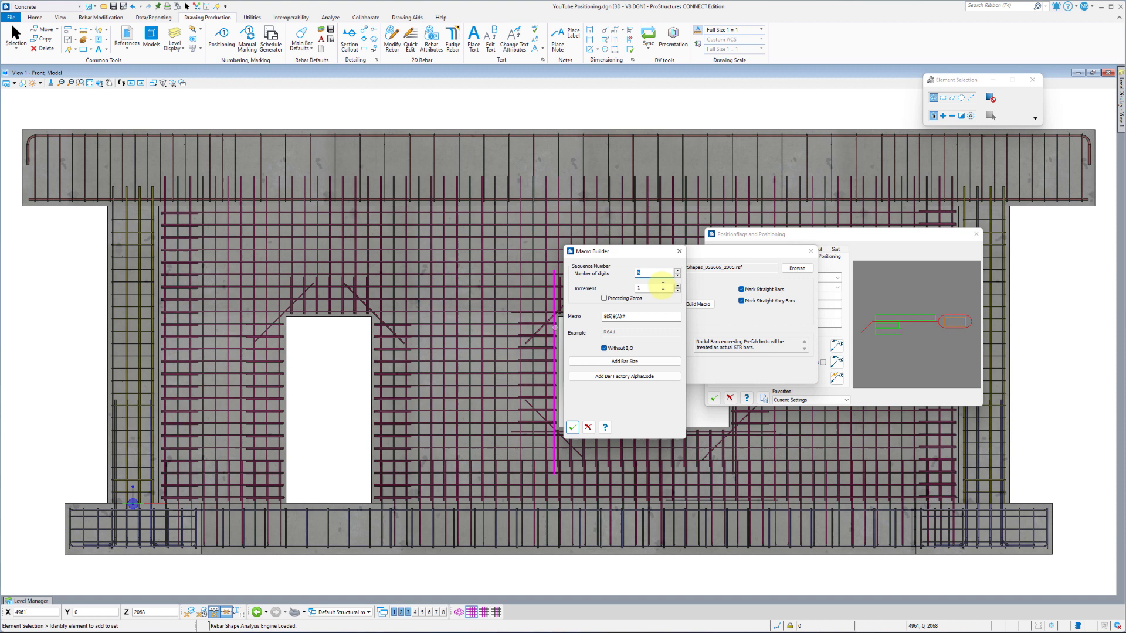
click(632, 317)
drag(609, 316, 578, 322)
text(#)
double_click(638, 273)
click(614, 299)
click(573, 427)
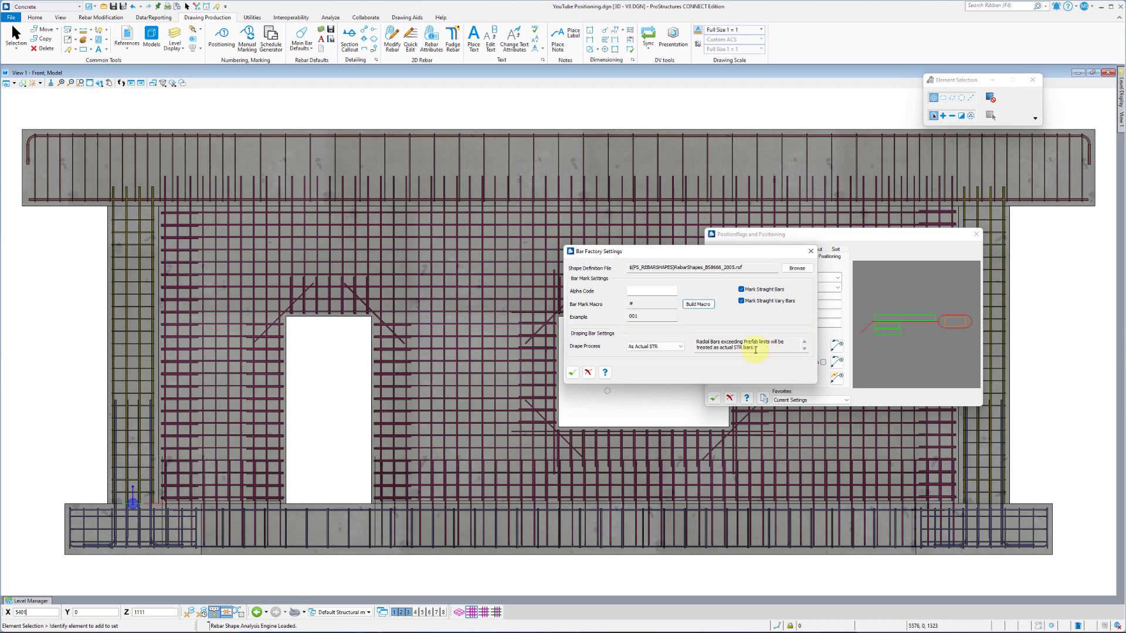
Step: After trying No Draping and As Managed STR, set Drape Process to As Actual STR and save
click(682, 346)
click(665, 353)
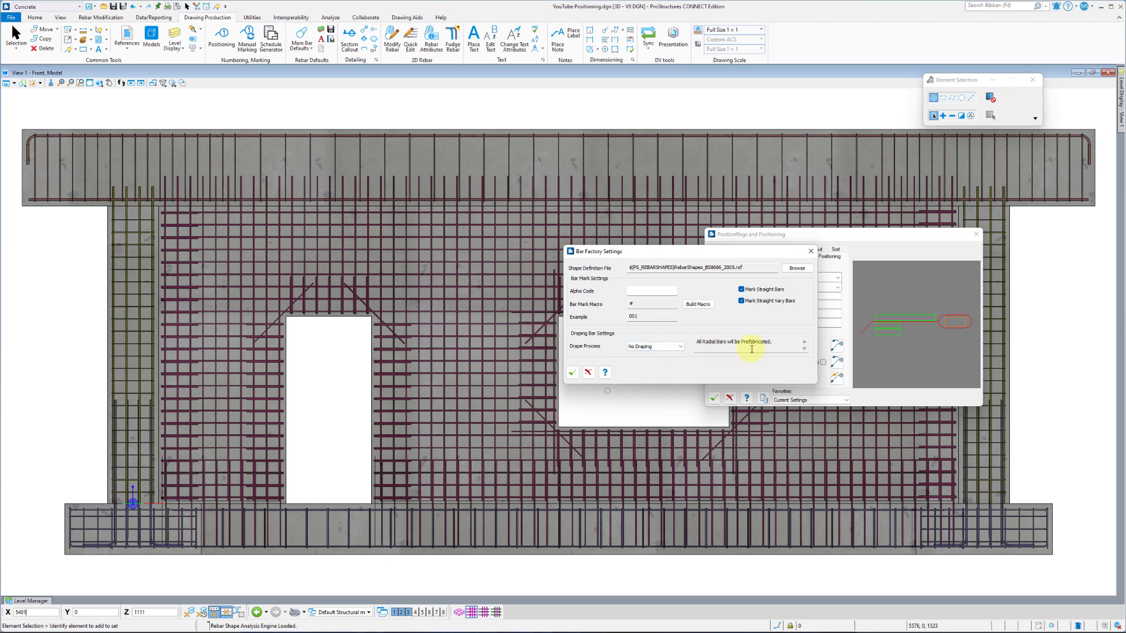
click(682, 348)
click(674, 359)
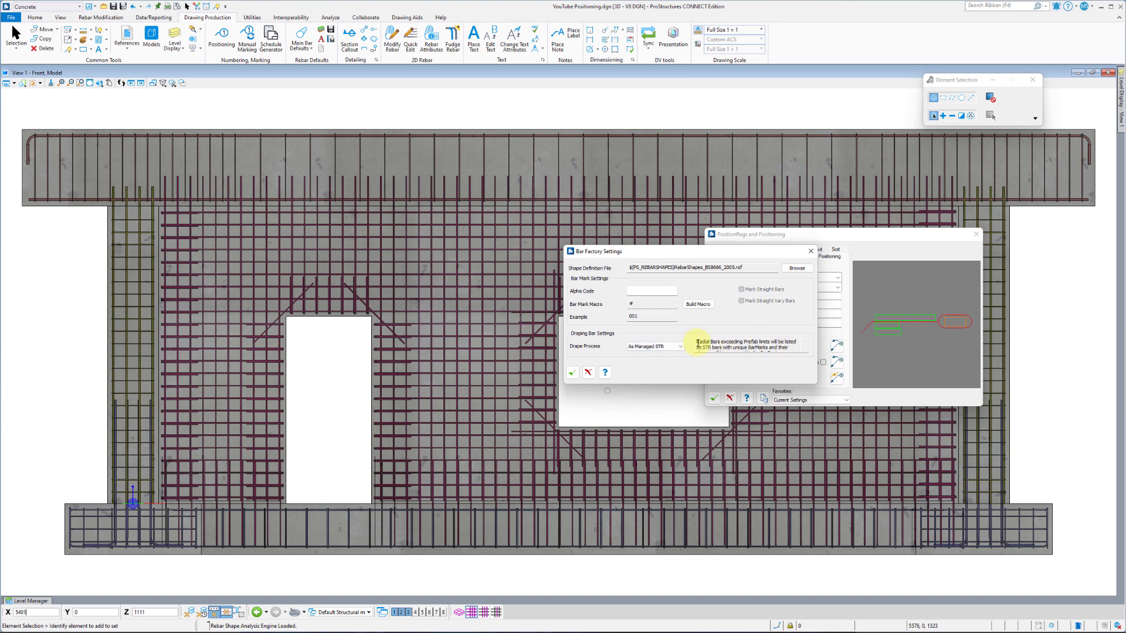
scroll(708, 346, down, 1)
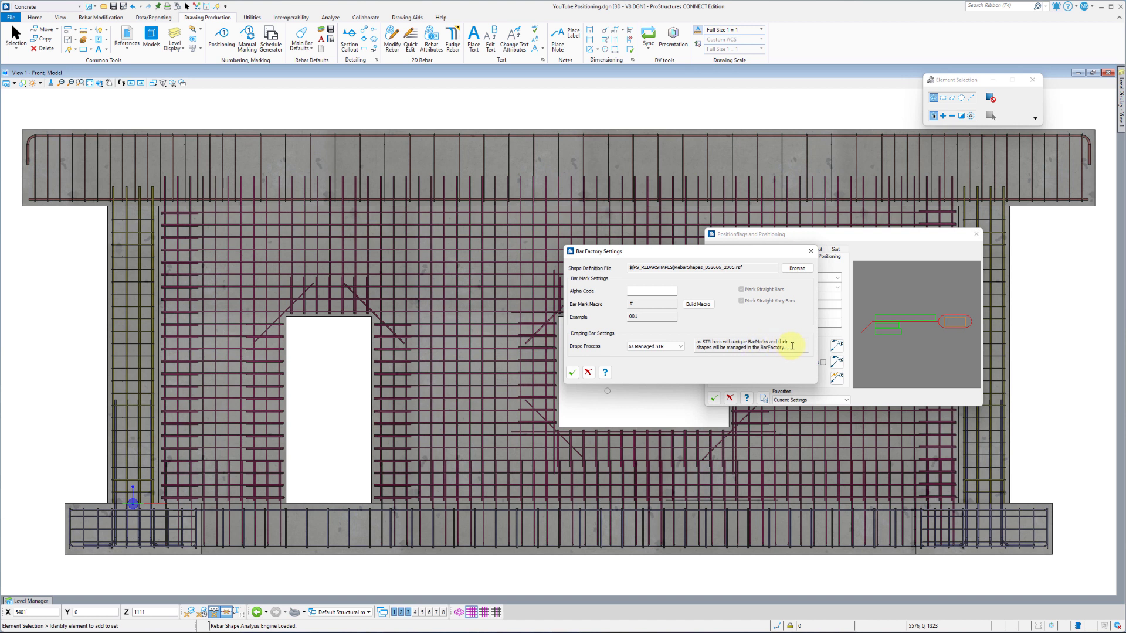
click(682, 349)
click(671, 361)
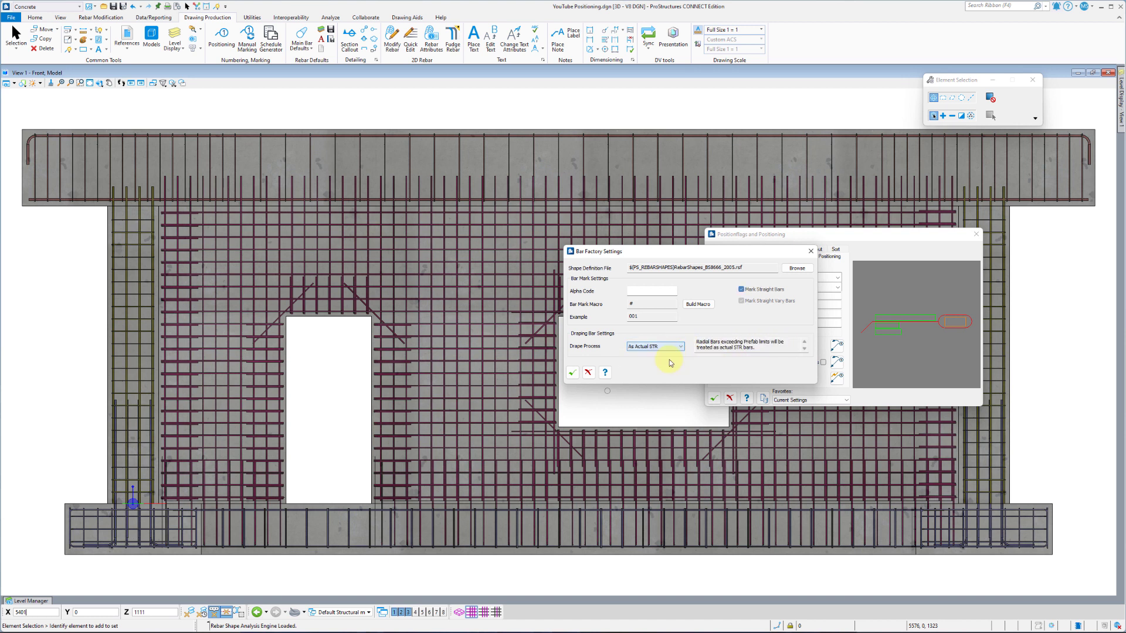
click(572, 372)
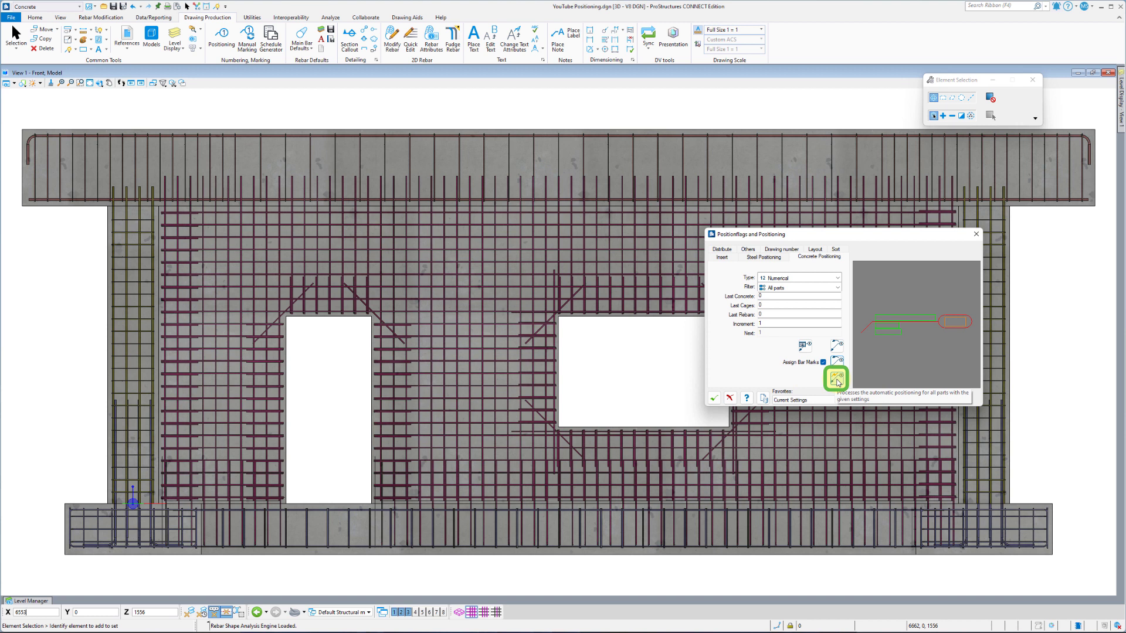
Step: Run automatic positioning on all parts, numbering the seven C30/37 concrete parts C2 to W1
click(838, 383)
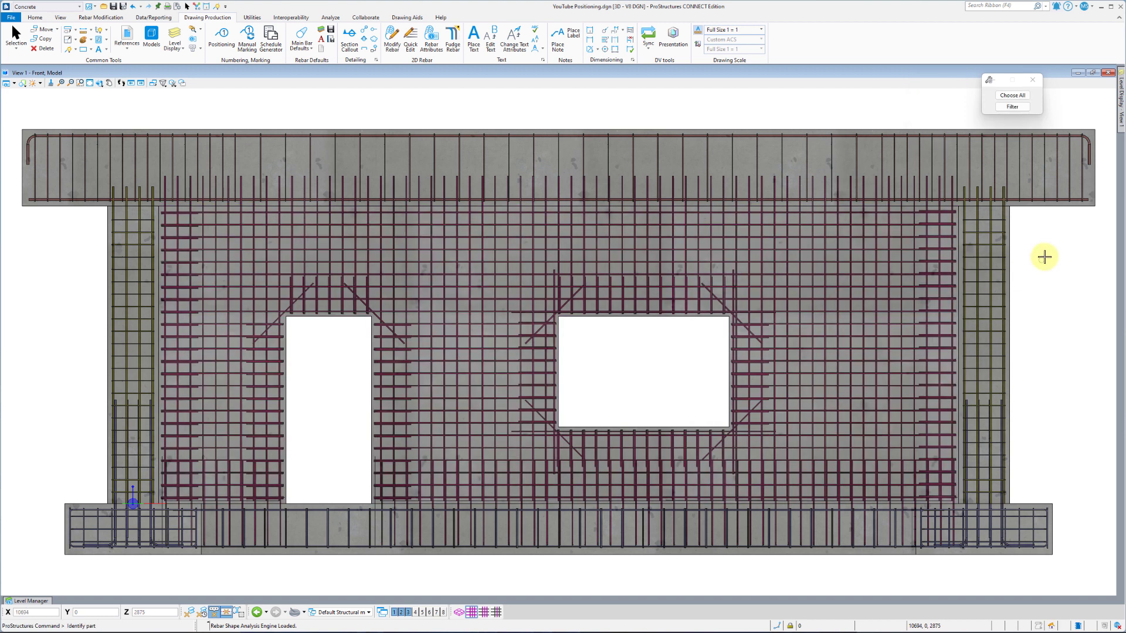
drag(1083, 243, 1030, 379)
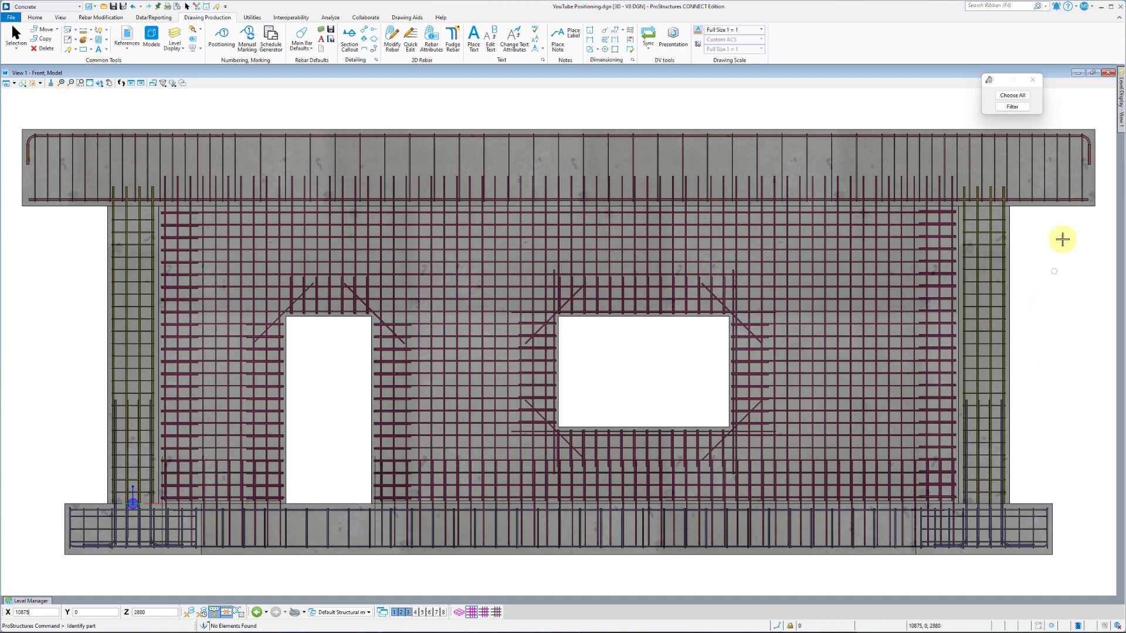
click(1012, 95)
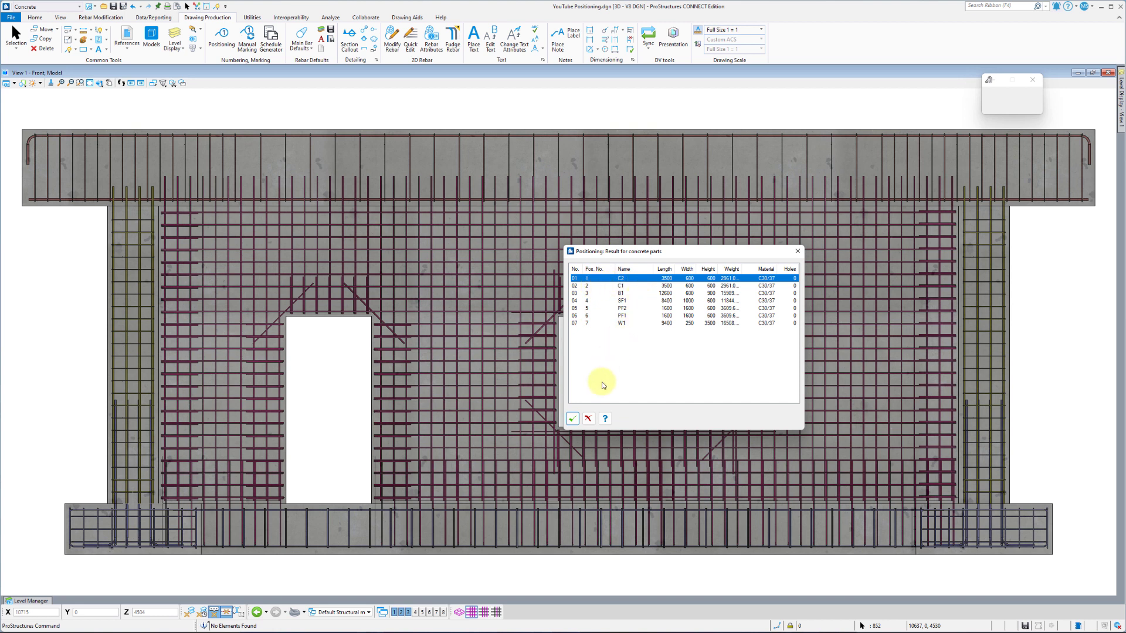
Step: Accept the seven concrete part numbers and the 25 rebar positions marked 001 to 025
click(576, 419)
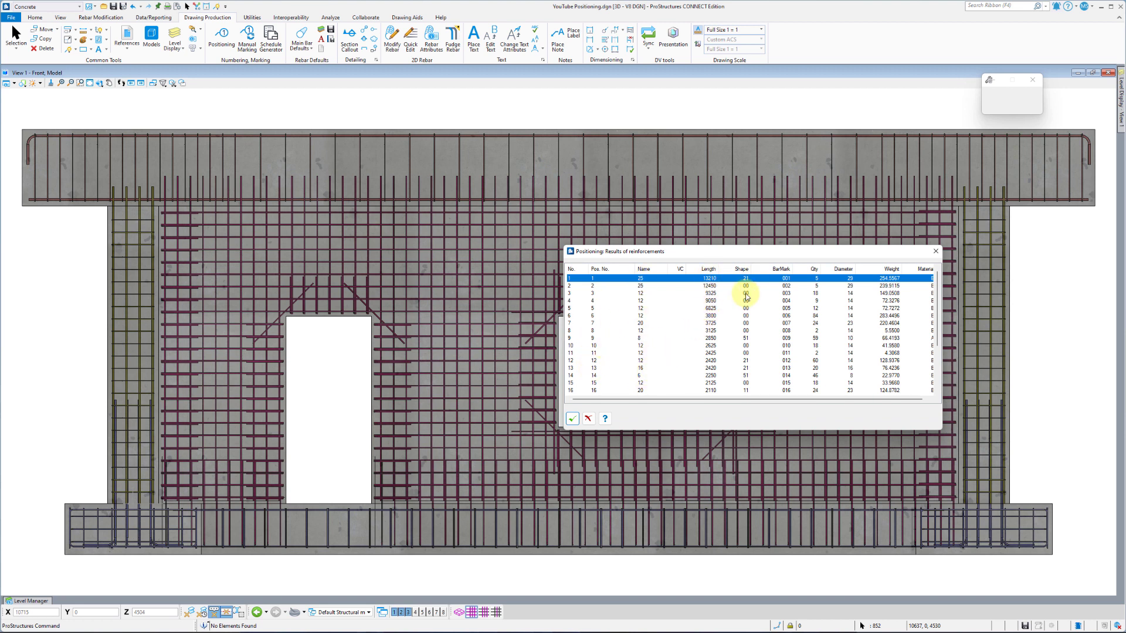
scroll(743, 326, down, 2)
scroll(742, 338, up, 2)
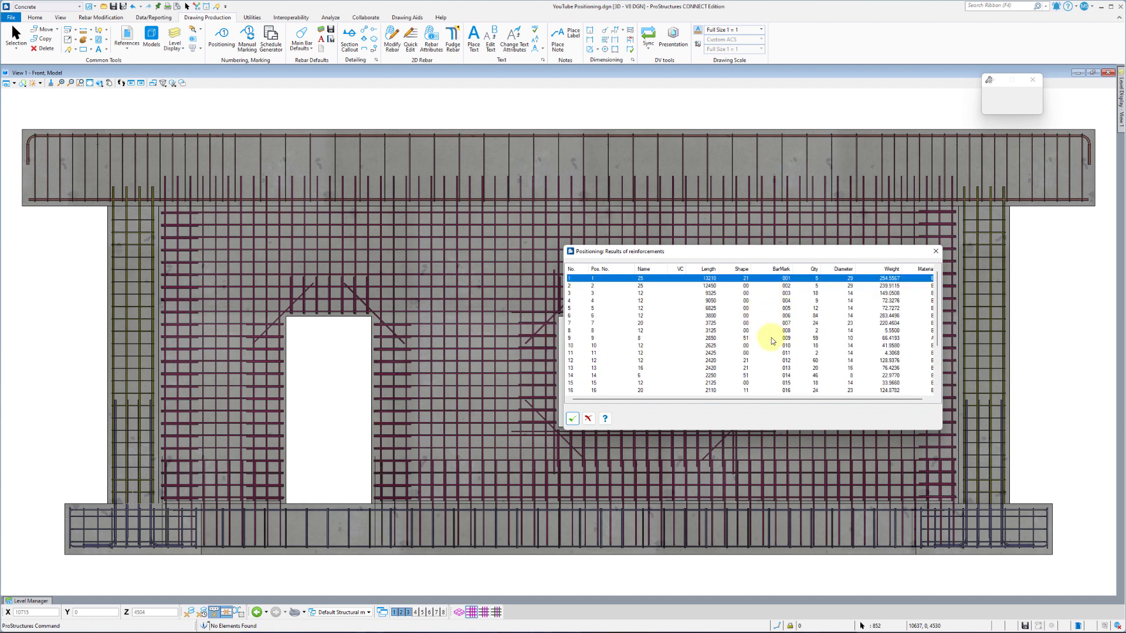
scroll(772, 339, down, 3)
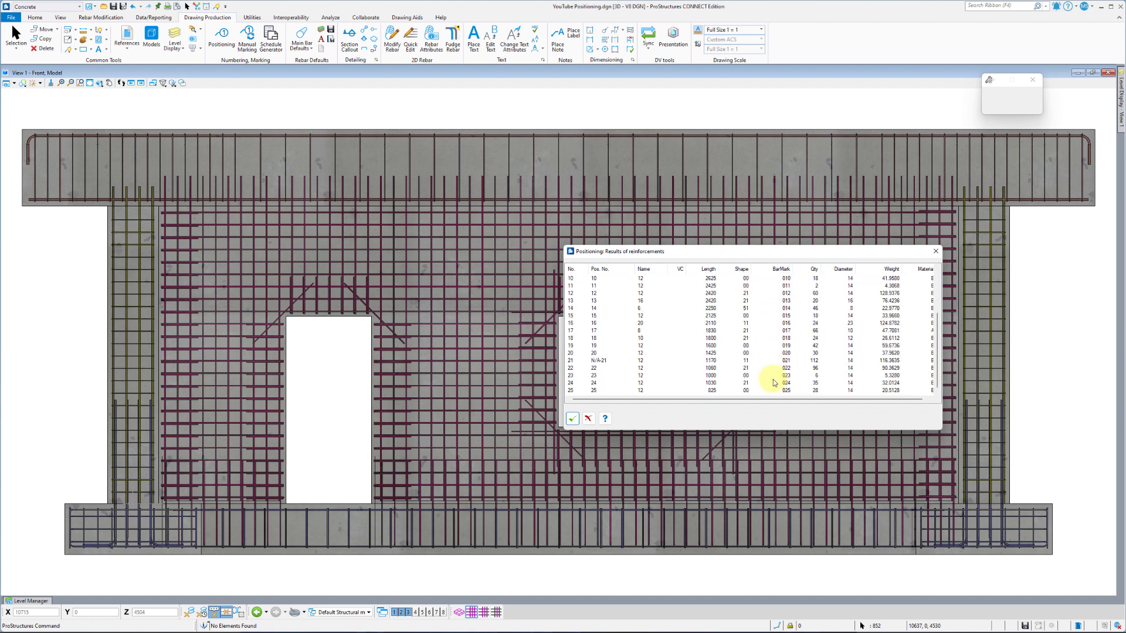
scroll(773, 383, up, 3)
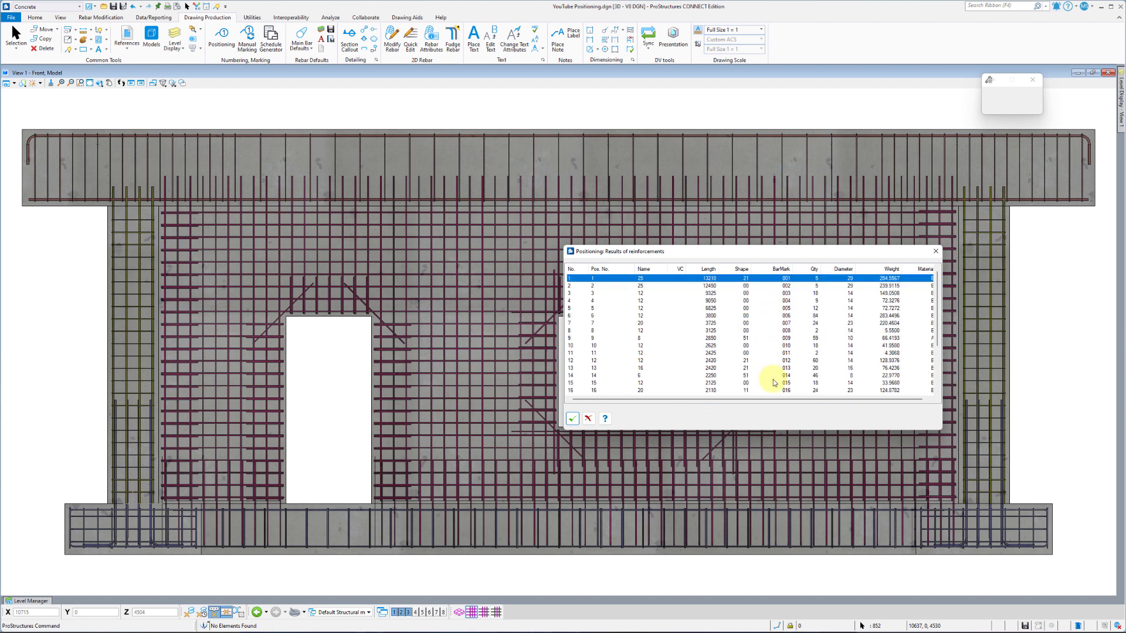
click(572, 419)
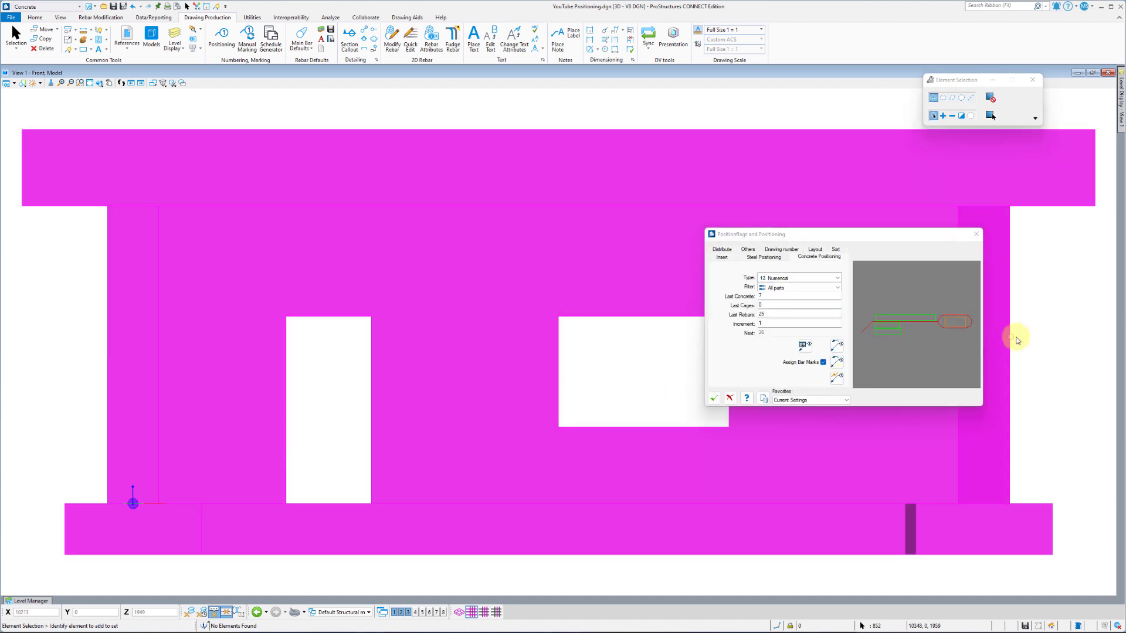
Step: Clear the model selection and close the Positionflags and Positioning dialog
click(1050, 338)
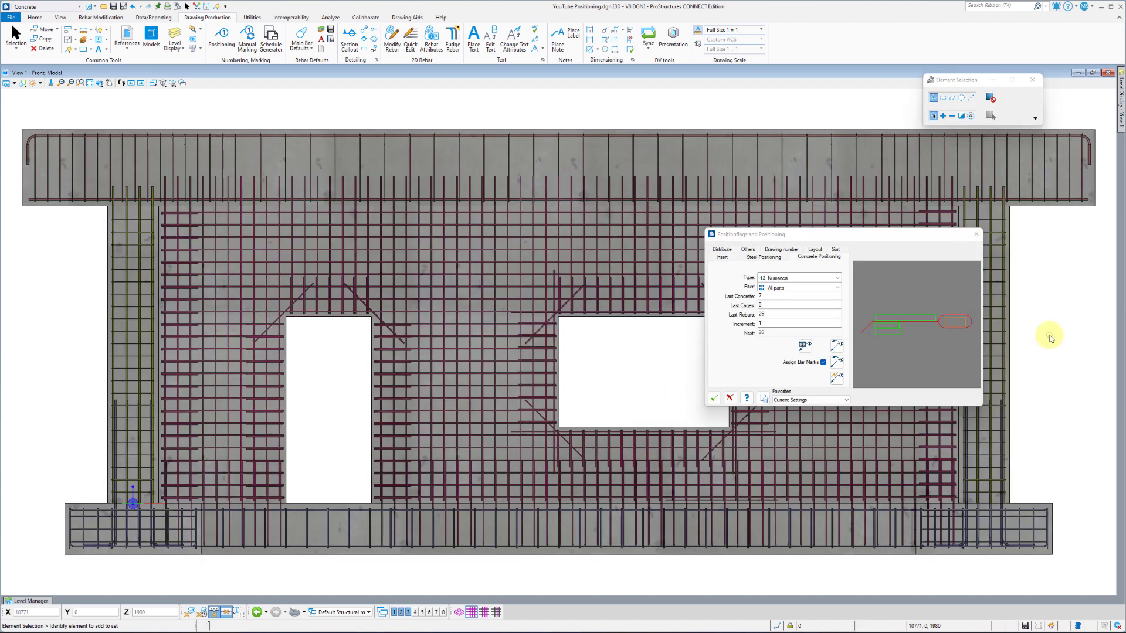
click(713, 398)
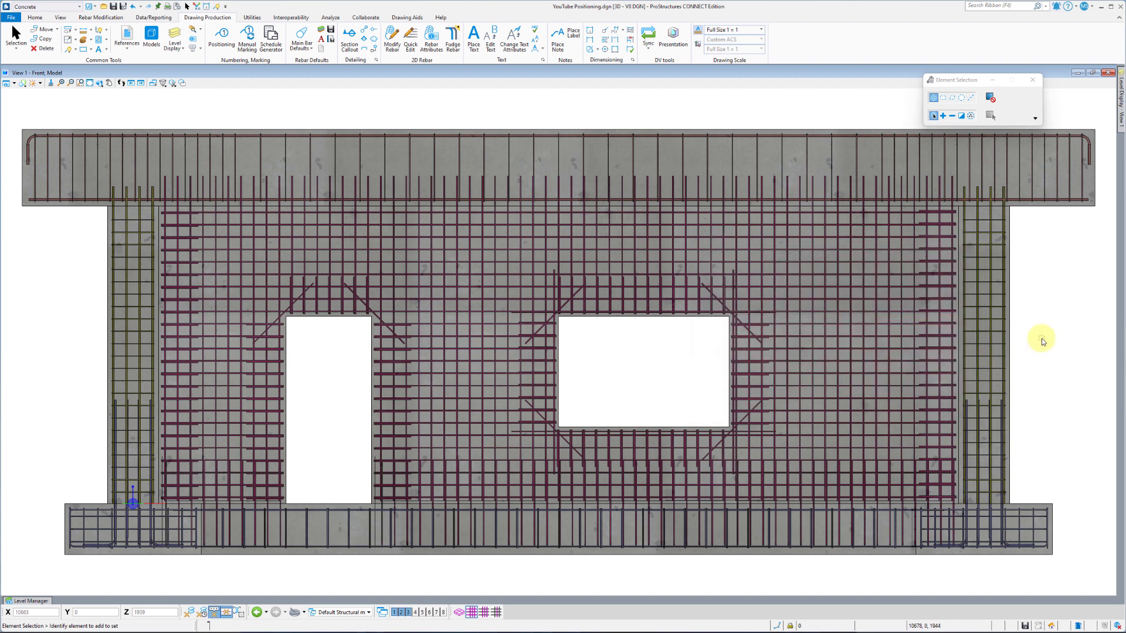